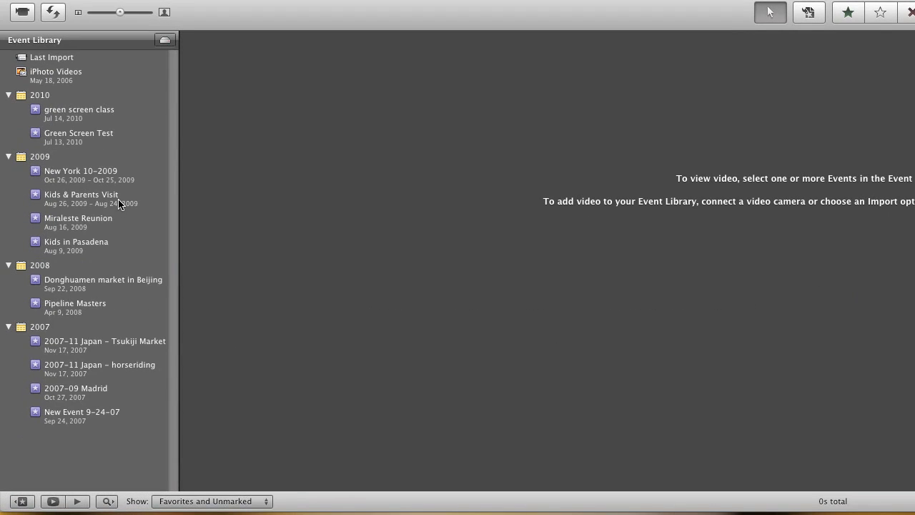
Select the Kids & Parents Visit event to view its clips
{"action": "left_click", "coordinate": [118, 199]}
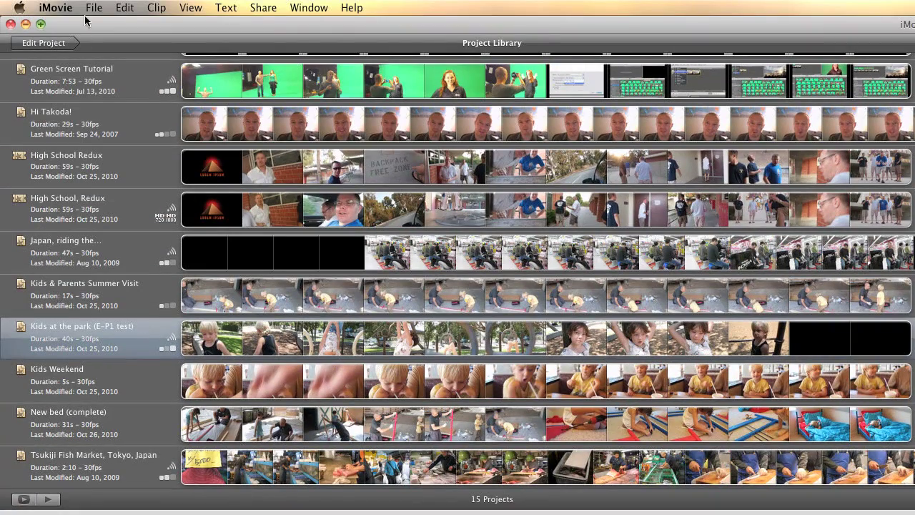
Create a new event via File > New Event, named New Bedroom, then return to Kids & Parents Visit
{"action": "left_click", "coordinate": [94, 7]}
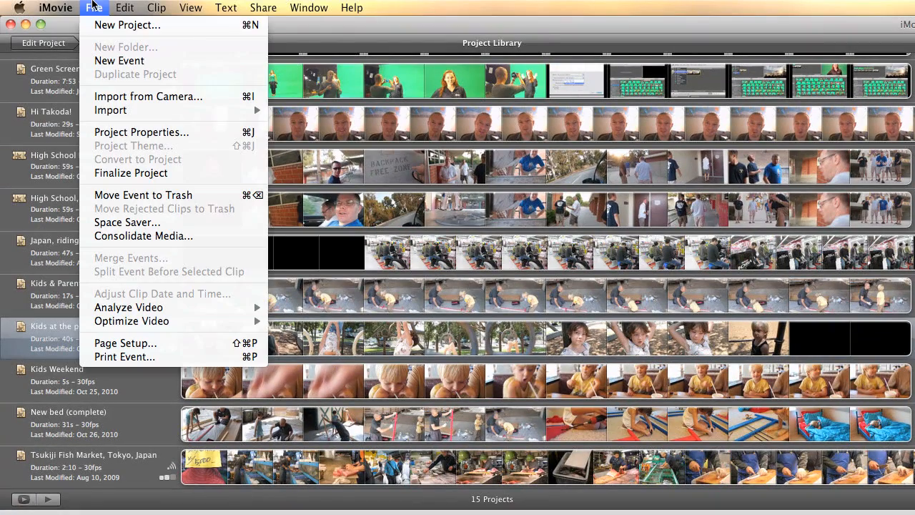
{"action": "left_click", "coordinate": [119, 60]}
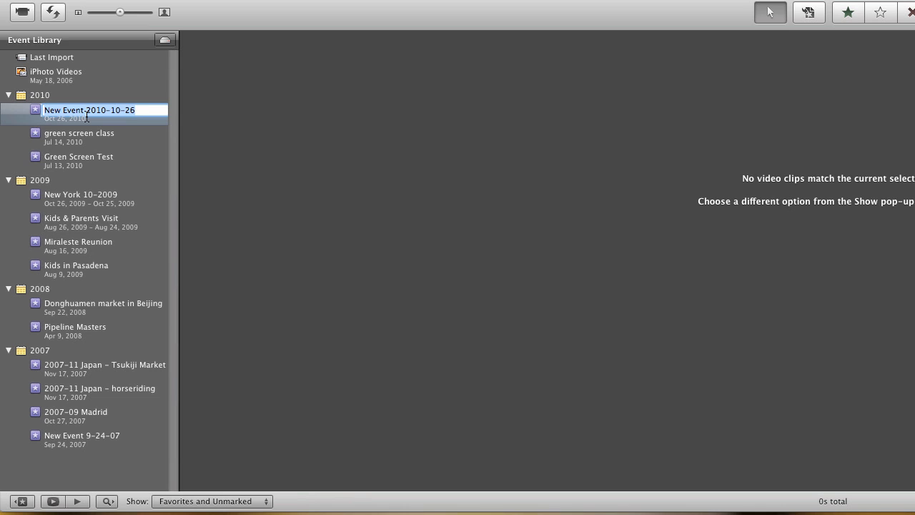
{"action": "type", "text": "New Bedroom"}
{"action": "key", "text": "Return"}
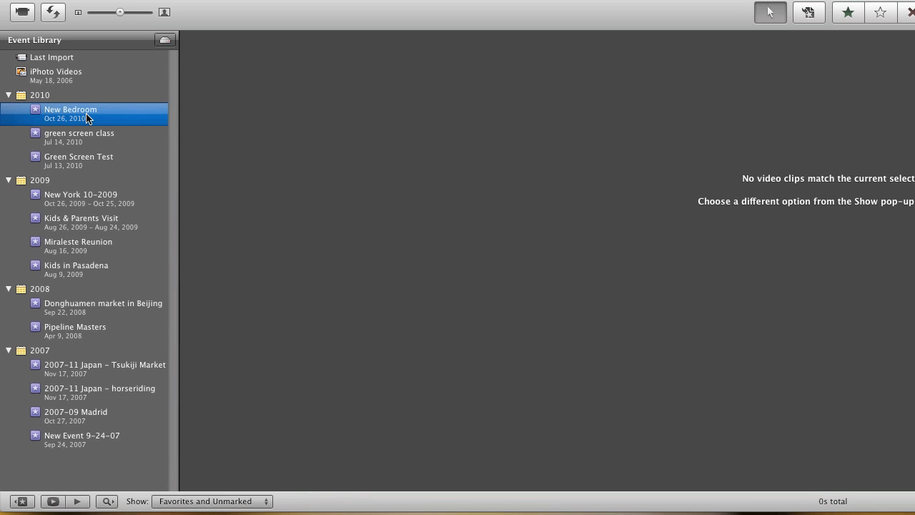
{"action": "left_click", "coordinate": [102, 223]}
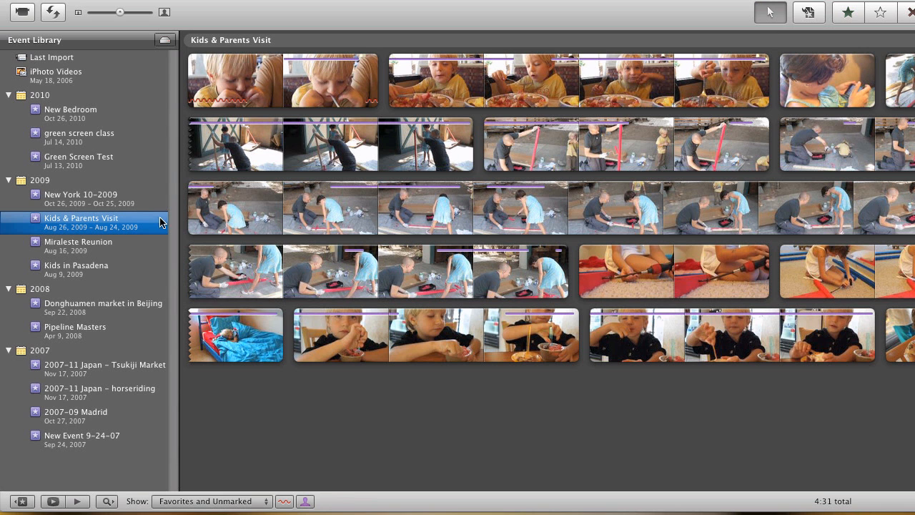